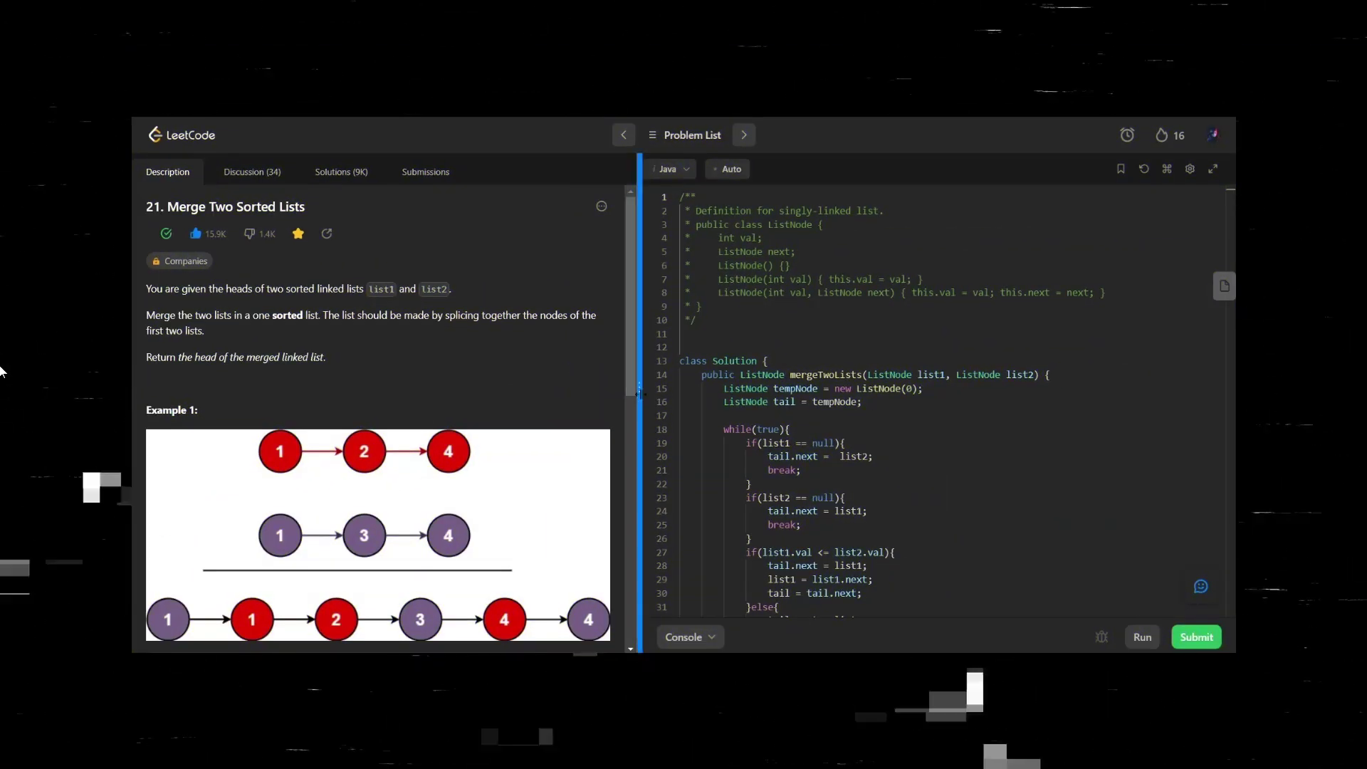
# - Widen the description panel and run the Java solution on Case 1, list1 [1,2,4]
pyautogui.moveTo(637, 394); pyautogui.dragTo(648, 395)
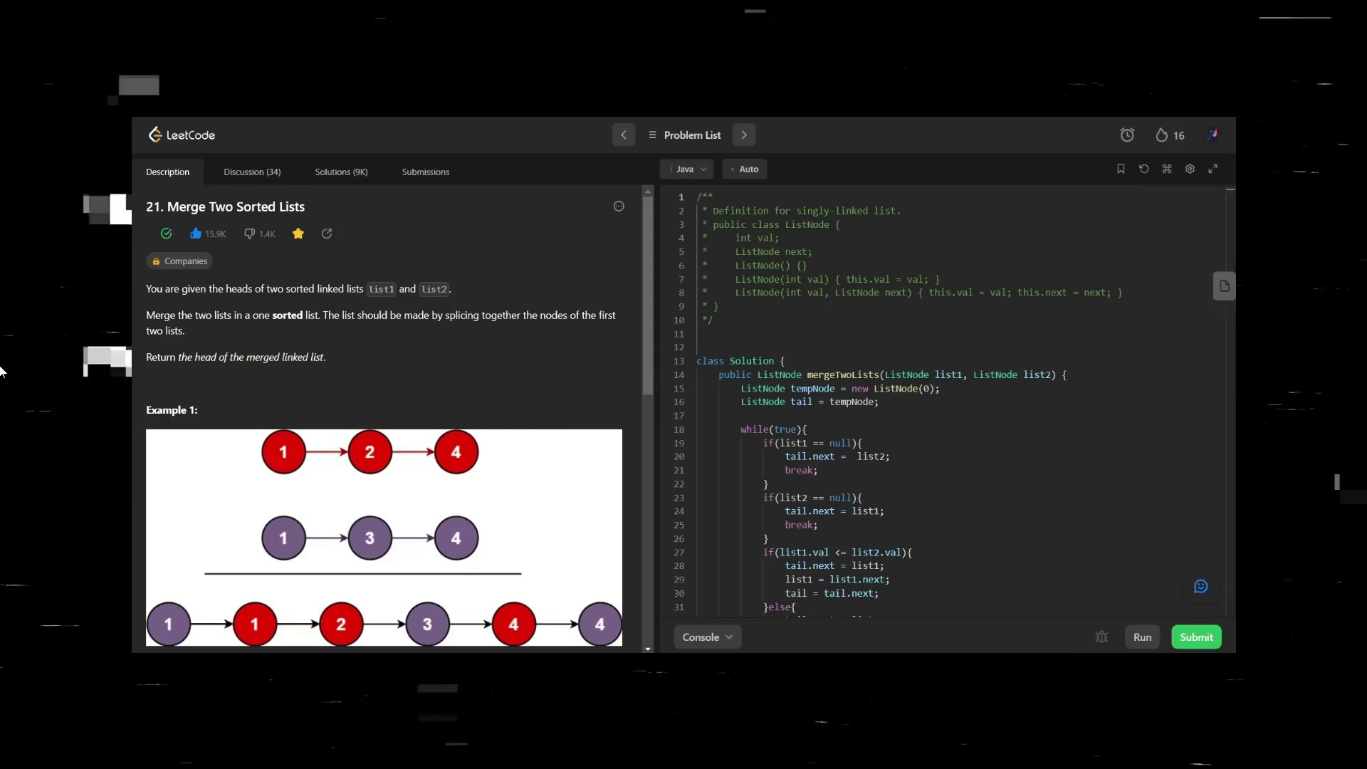
pyautogui.click(1141, 636)
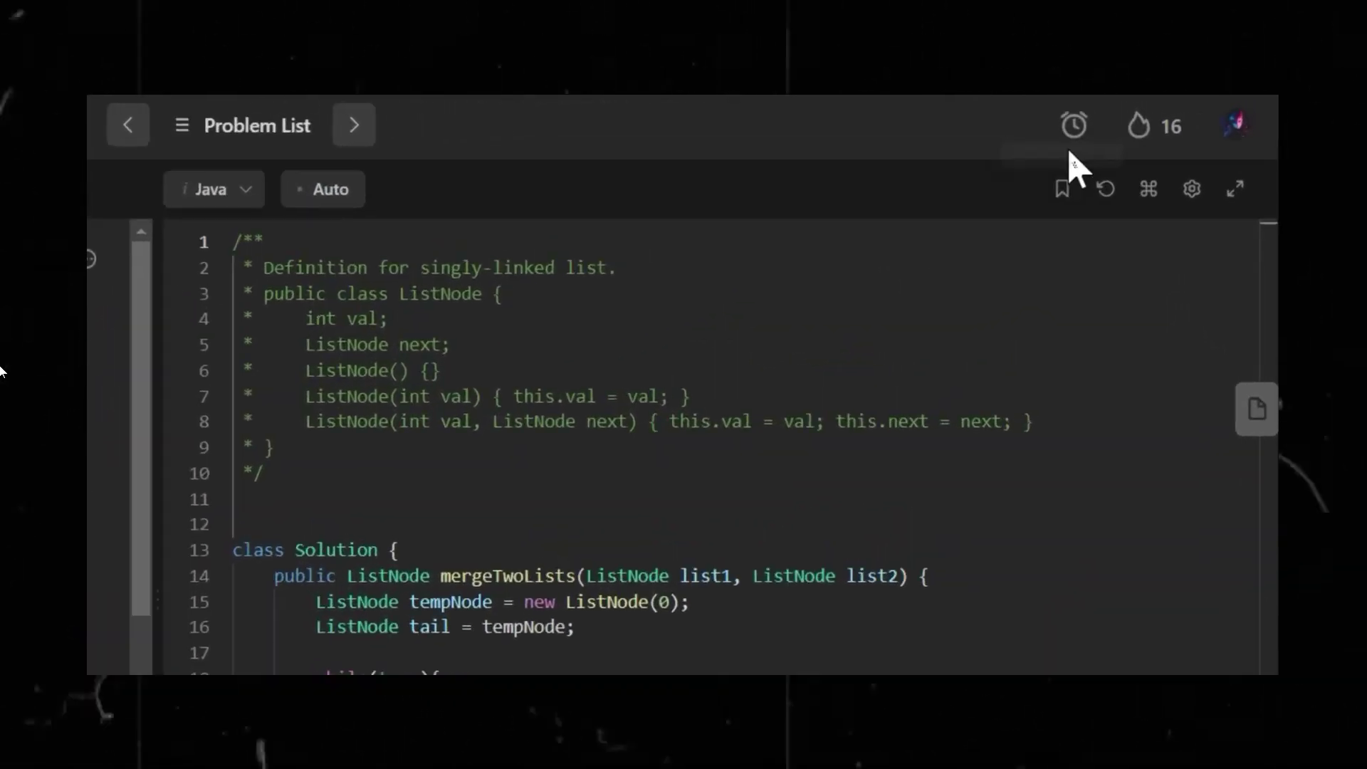
# - Start the timer and submit the Java solution, accepted at 2 ms and 43.4 MB
pyautogui.click(940, 187)
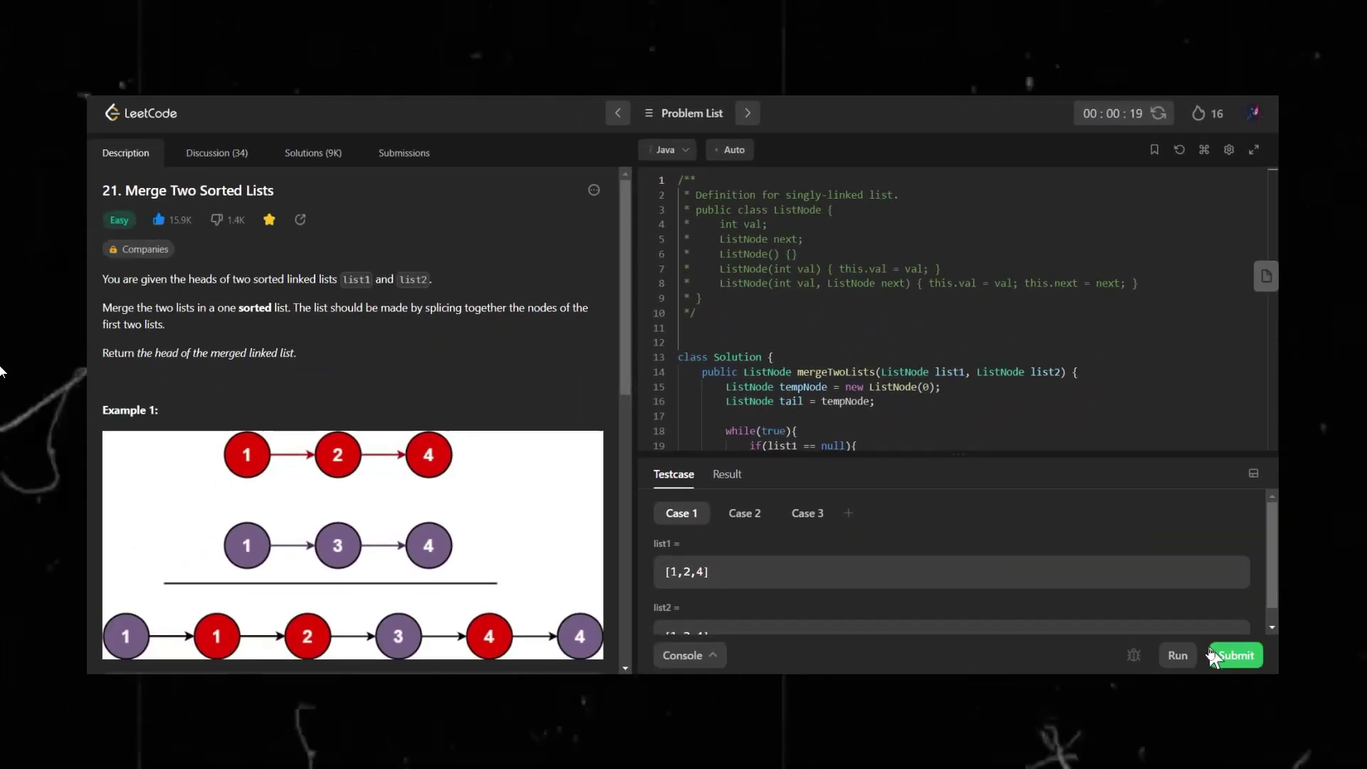
pyautogui.click(1218, 656)
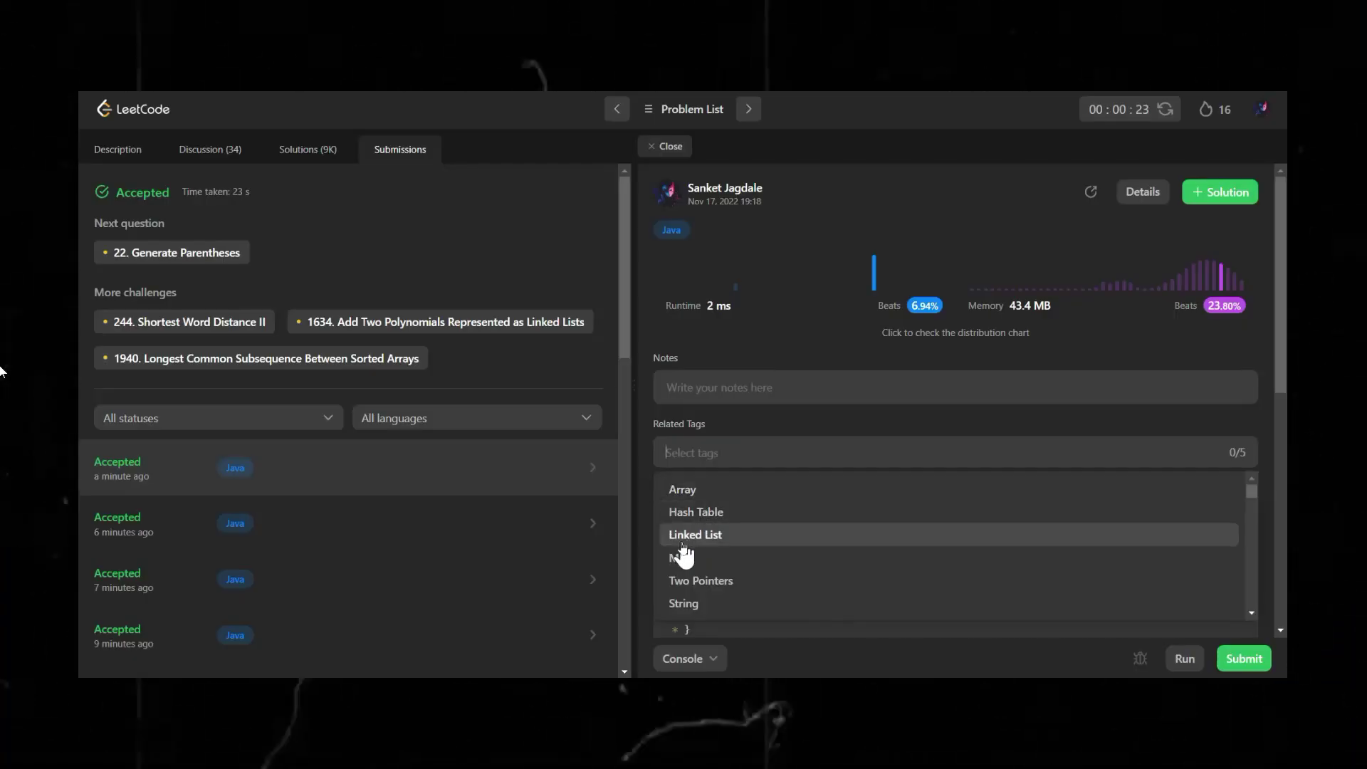
# - Tag the accepted submission Linked List
pyautogui.click(683, 539)
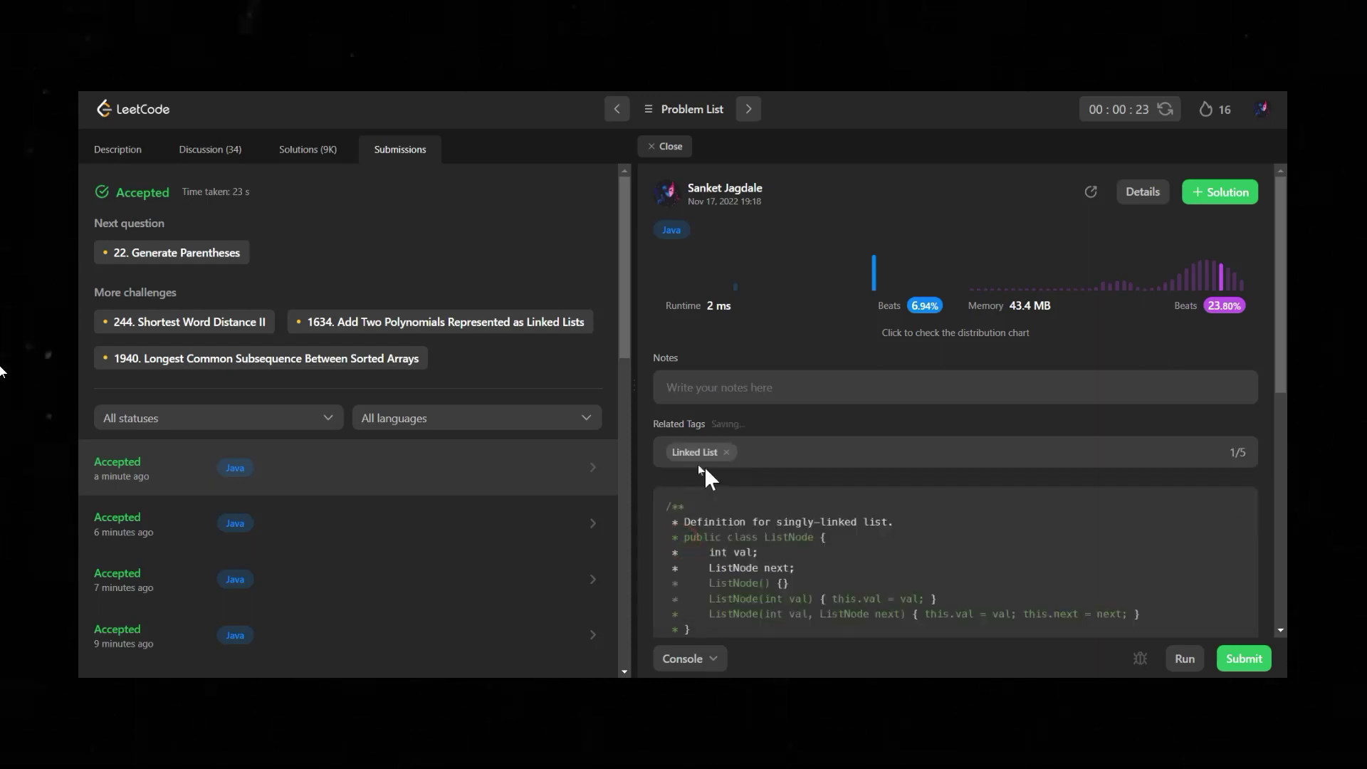
pyautogui.scroll(-1, 725, 537)
pyautogui.write('take one')
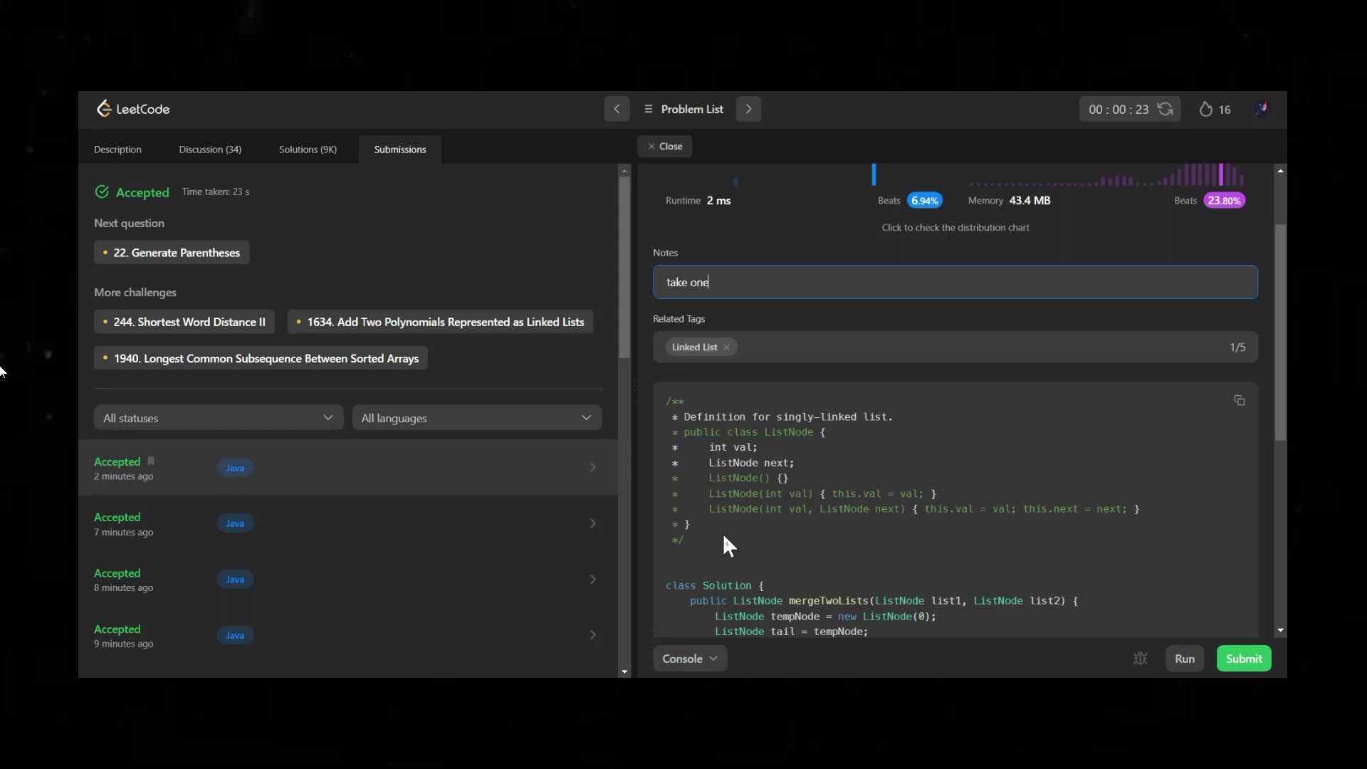
pyautogui.write(' temp')
pyautogui.write(' node and')
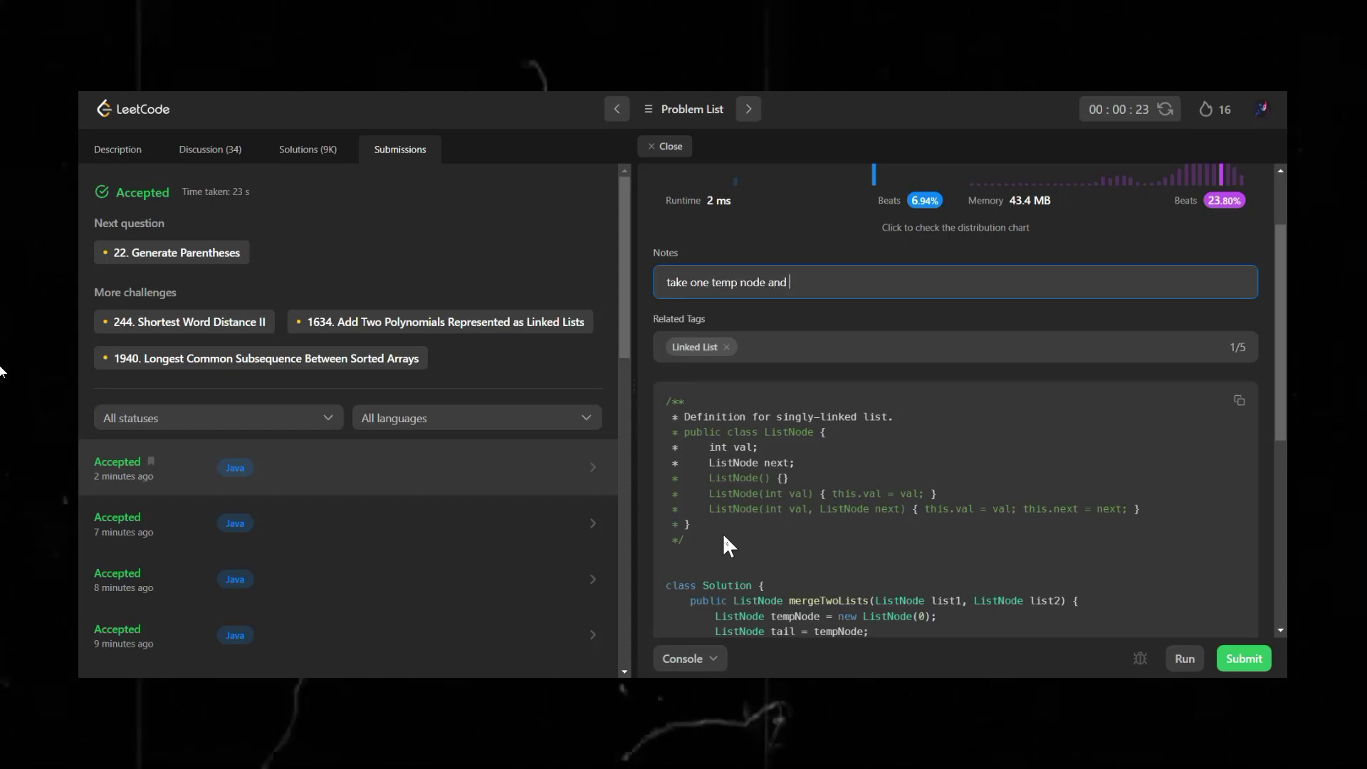
pyautogui.write(' add ')
pyautogui.write('the smalle')
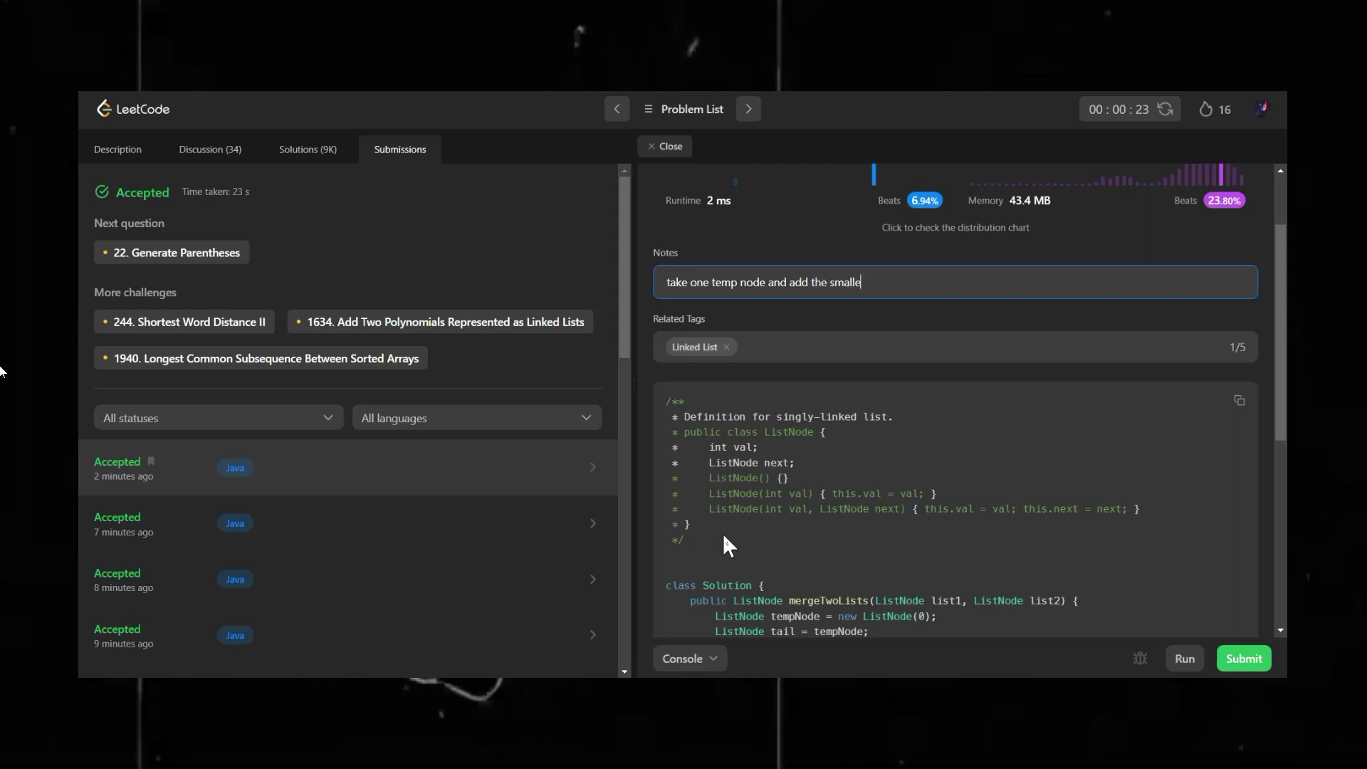
pyautogui.write('st node of')
pyautogui.write(' both')
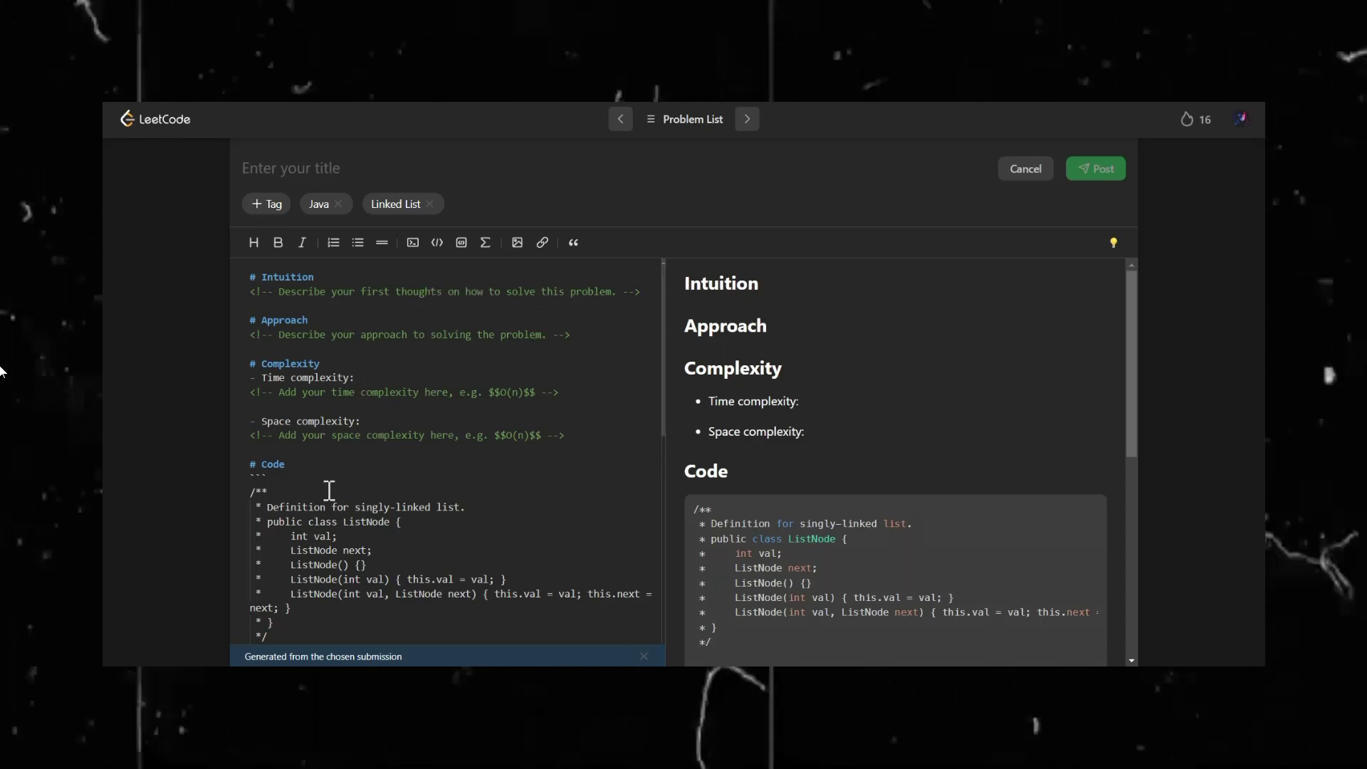
pyautogui.scroll(-2, 363, 502)
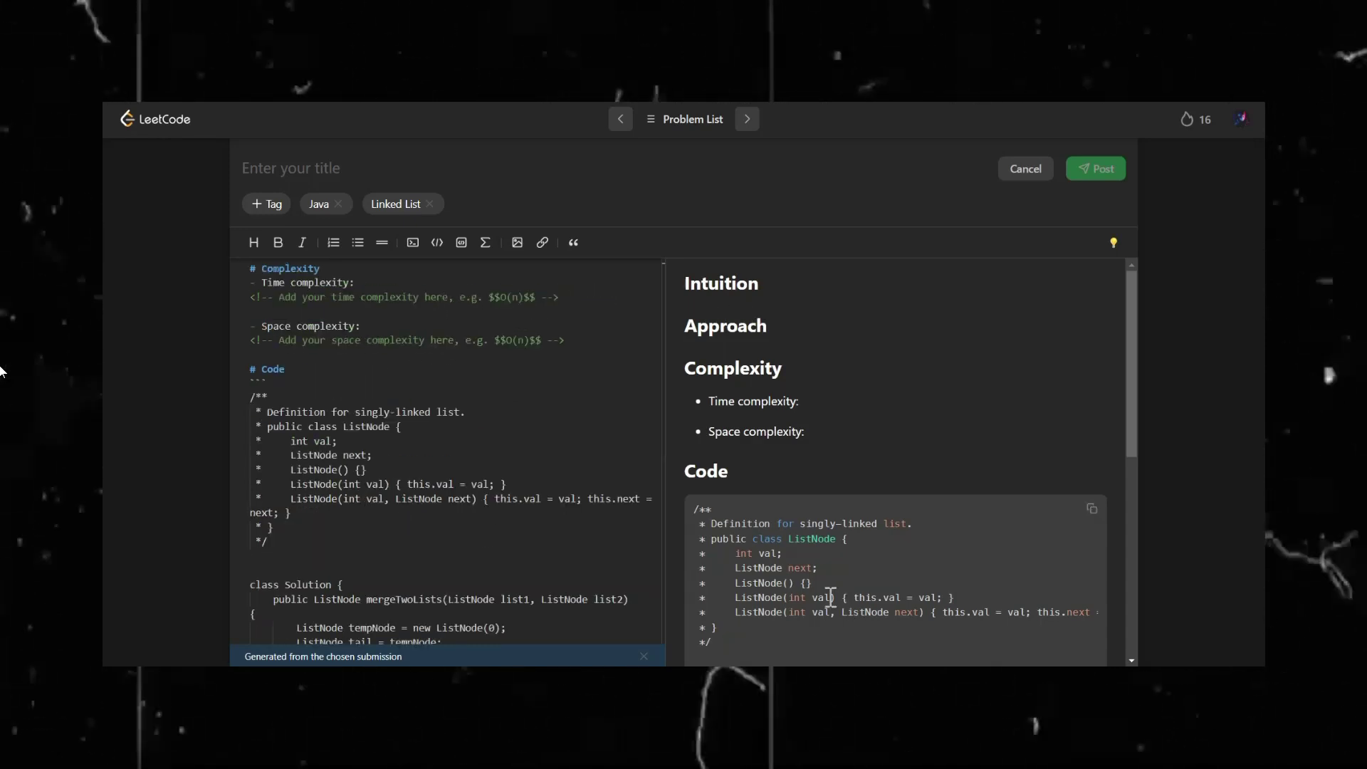
pyautogui.scroll(-3, 830, 596)
pyautogui.scroll(-1, 830, 595)
pyautogui.scroll(-1, 827, 598)
pyautogui.scroll(1, 823, 602)
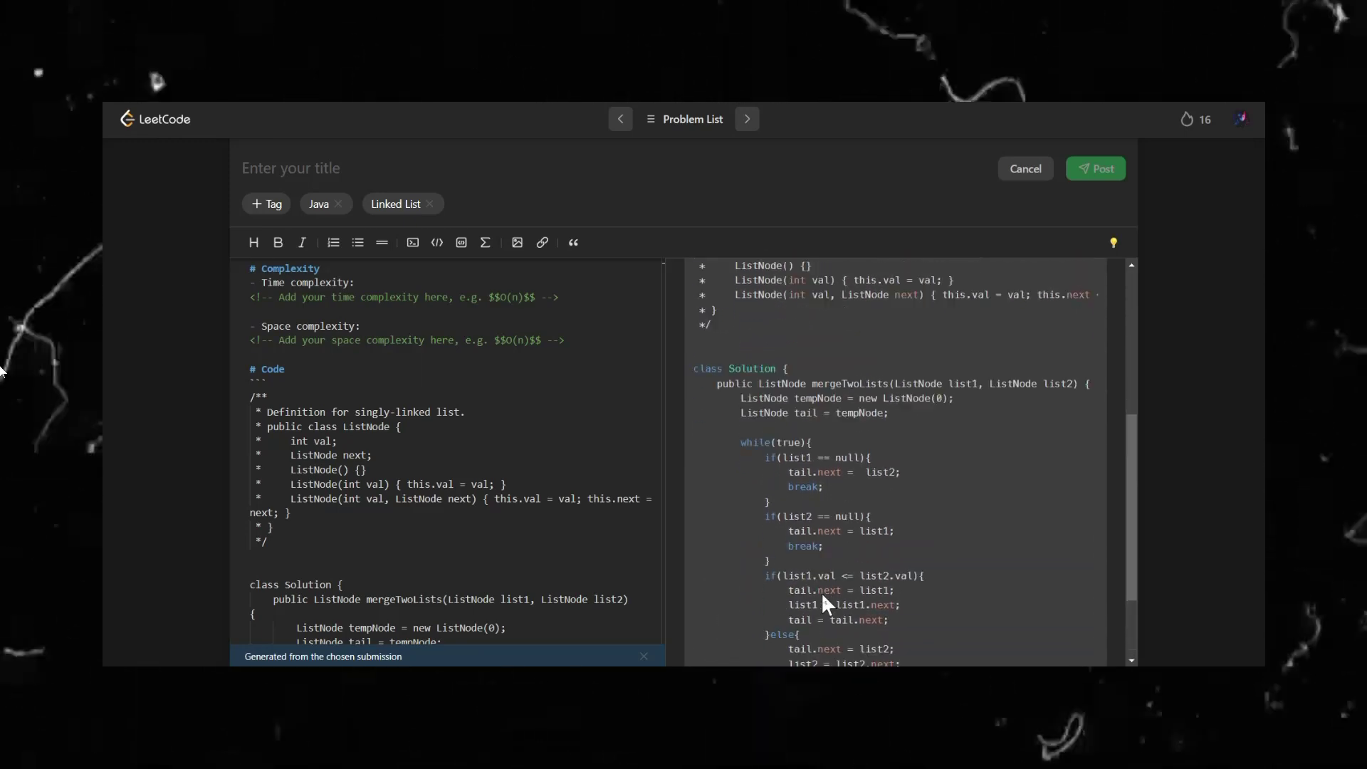
pyautogui.scroll(3, 824, 534)
pyautogui.scroll(-3, 801, 523)
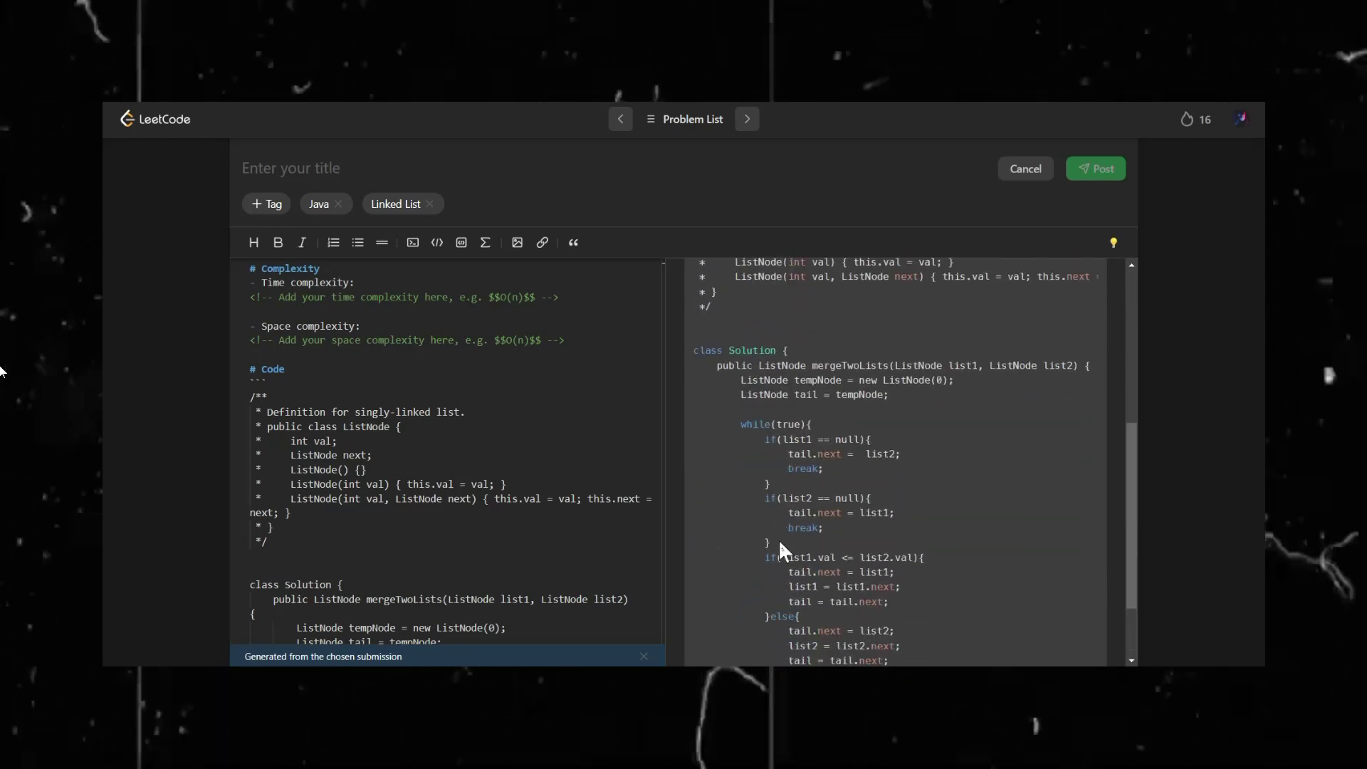
pyautogui.scroll(3, 785, 534)
pyautogui.scroll(2, 437, 441)
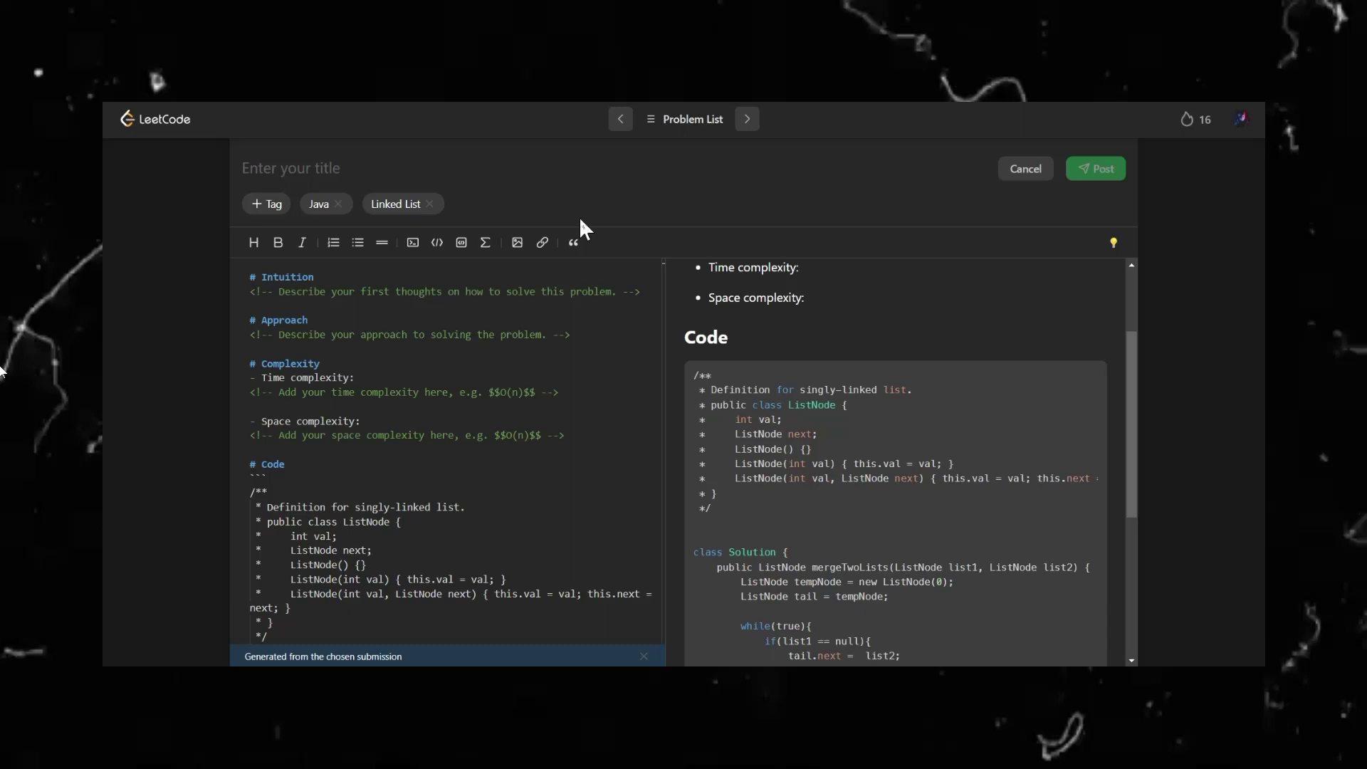
# - Place the cursor below the Intuition heading of the solution template
pyautogui.click(482, 305)
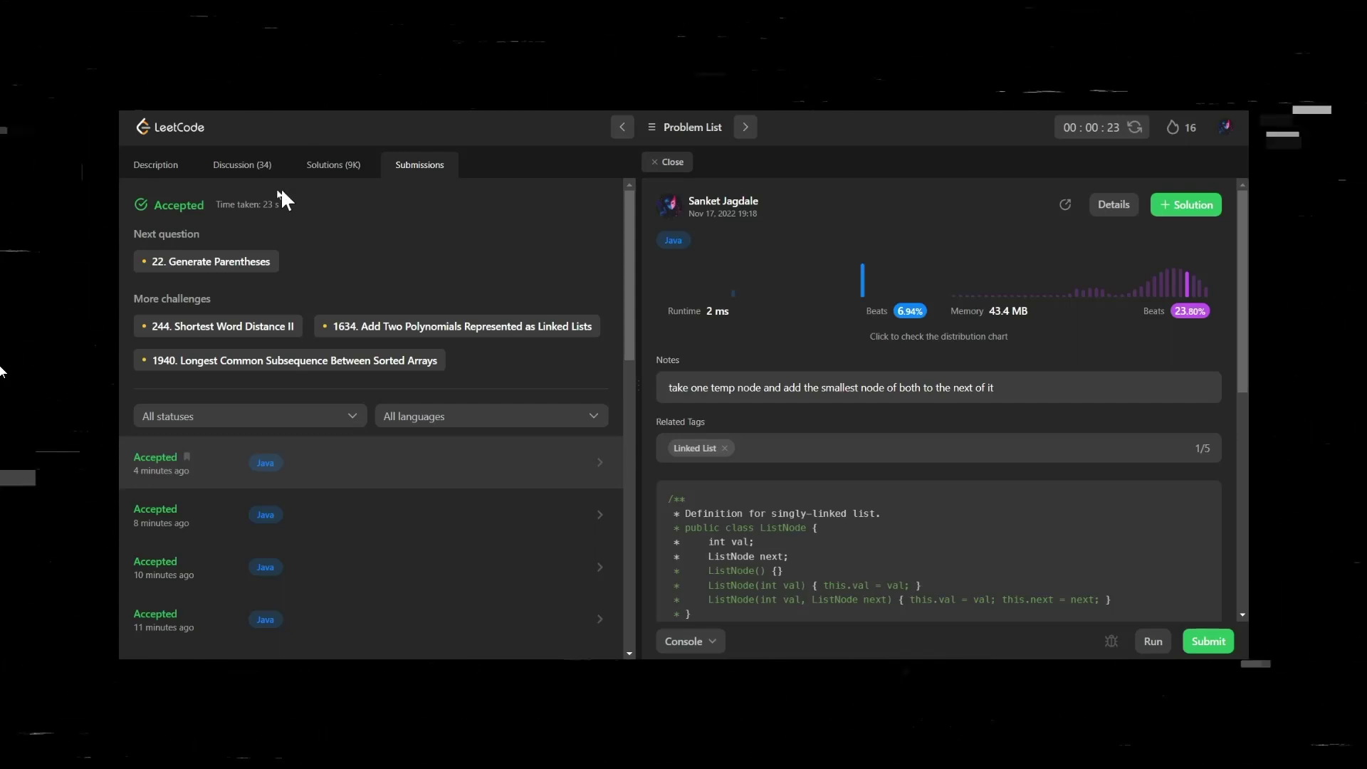
# - Show the Discussion (34) comments for Merge Two Sorted Lists
pyautogui.click(247, 169)
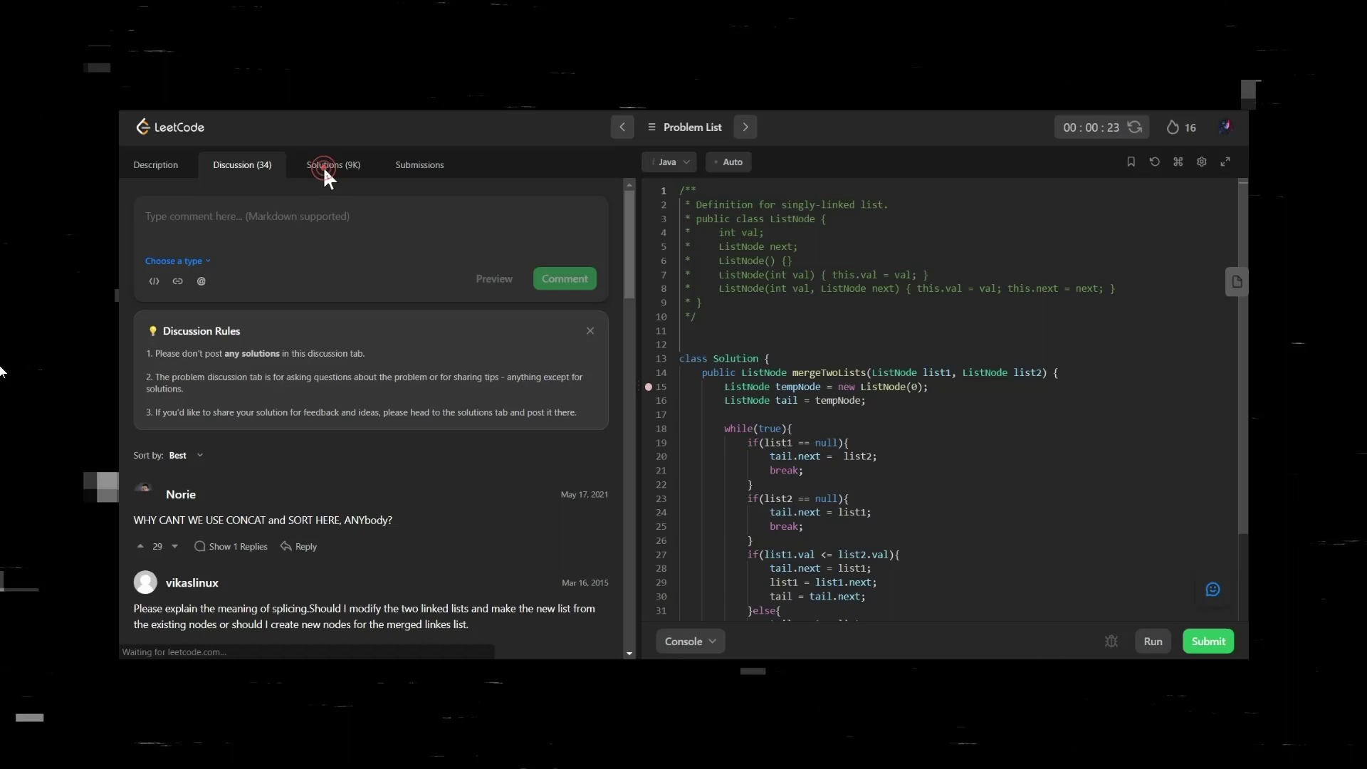
# - Glance at the Solutions list, then go back to the Discussion comments
pyautogui.click(324, 171)
pyautogui.click(261, 164)
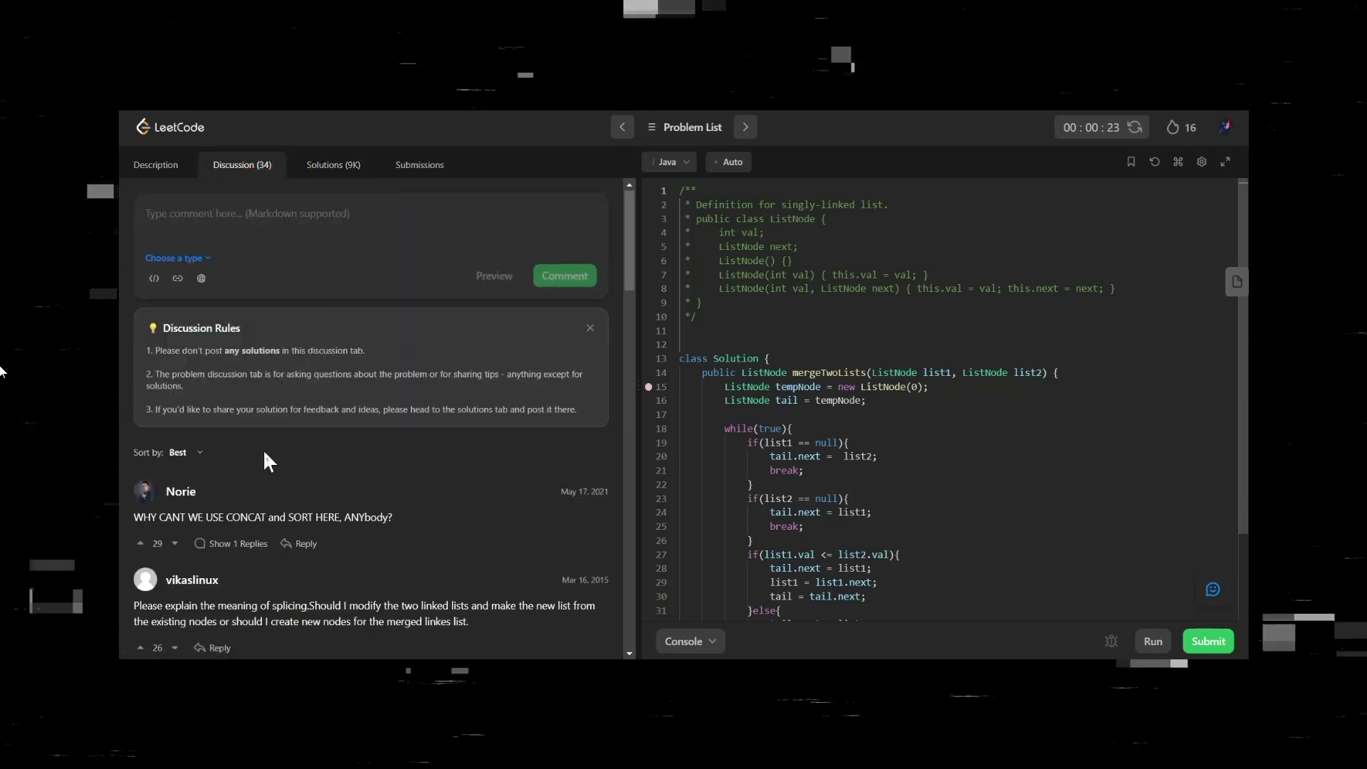
pyautogui.scroll(-3, 264, 452)
pyautogui.scroll(-1, 265, 453)
pyautogui.scroll(-1, 264, 452)
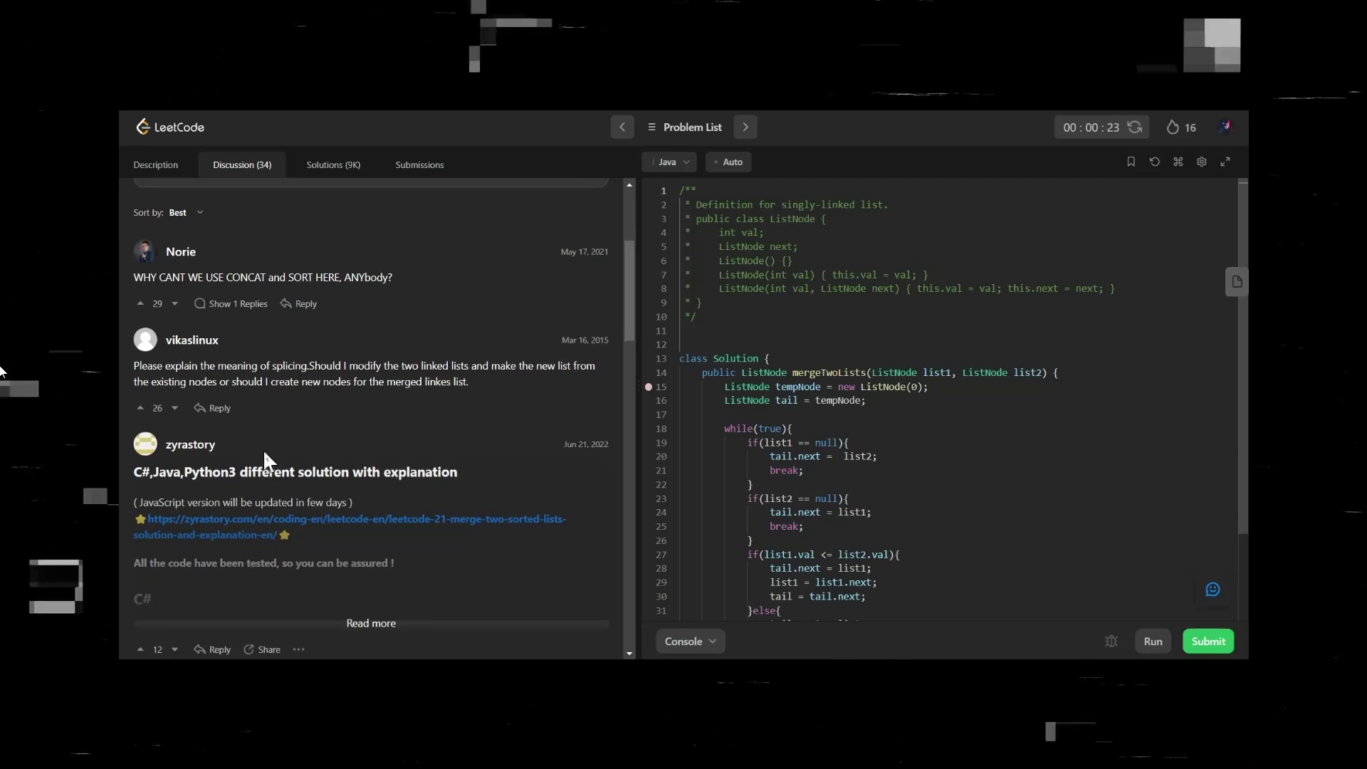
pyautogui.scroll(5, 263, 448)
pyautogui.scroll(-1, 263, 448)
pyautogui.scroll(-3, 265, 450)
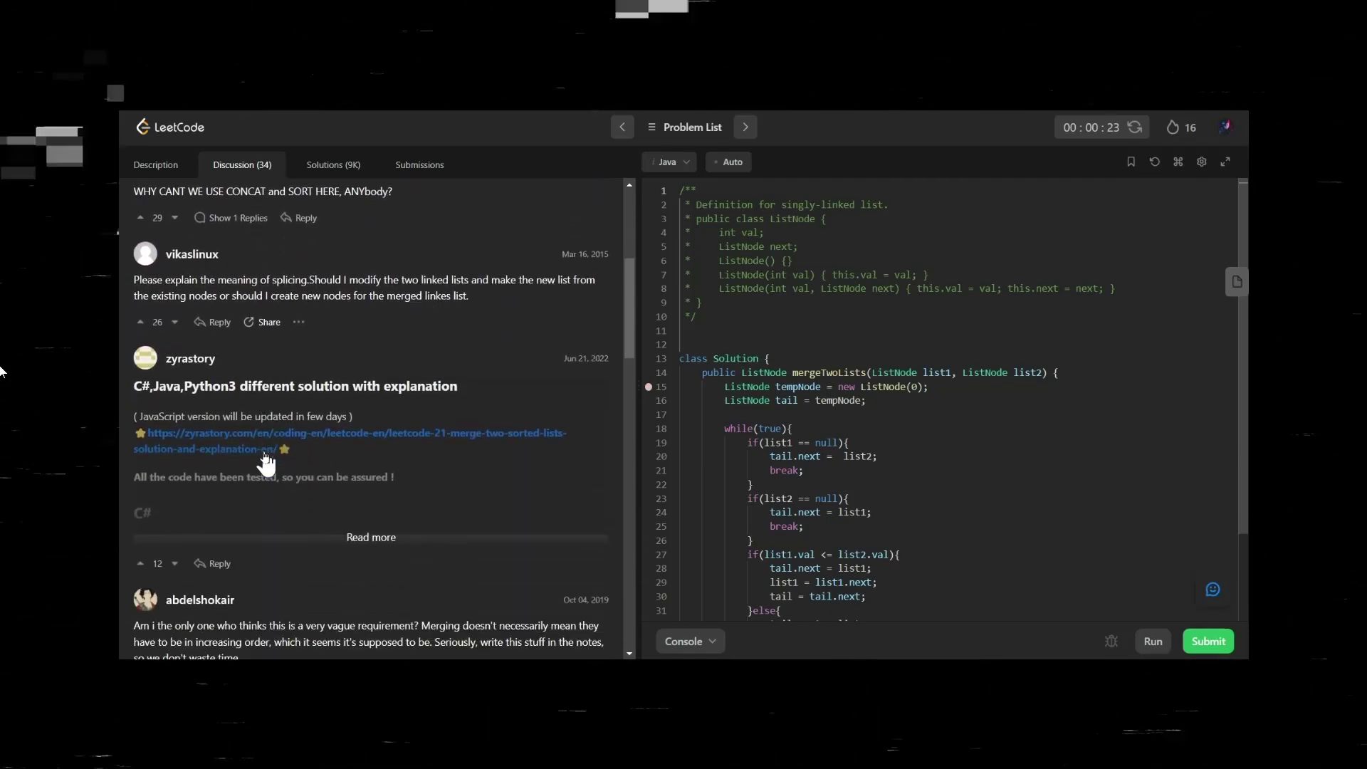
pyautogui.scroll(4, 265, 457)
pyautogui.scroll(2, 263, 454)
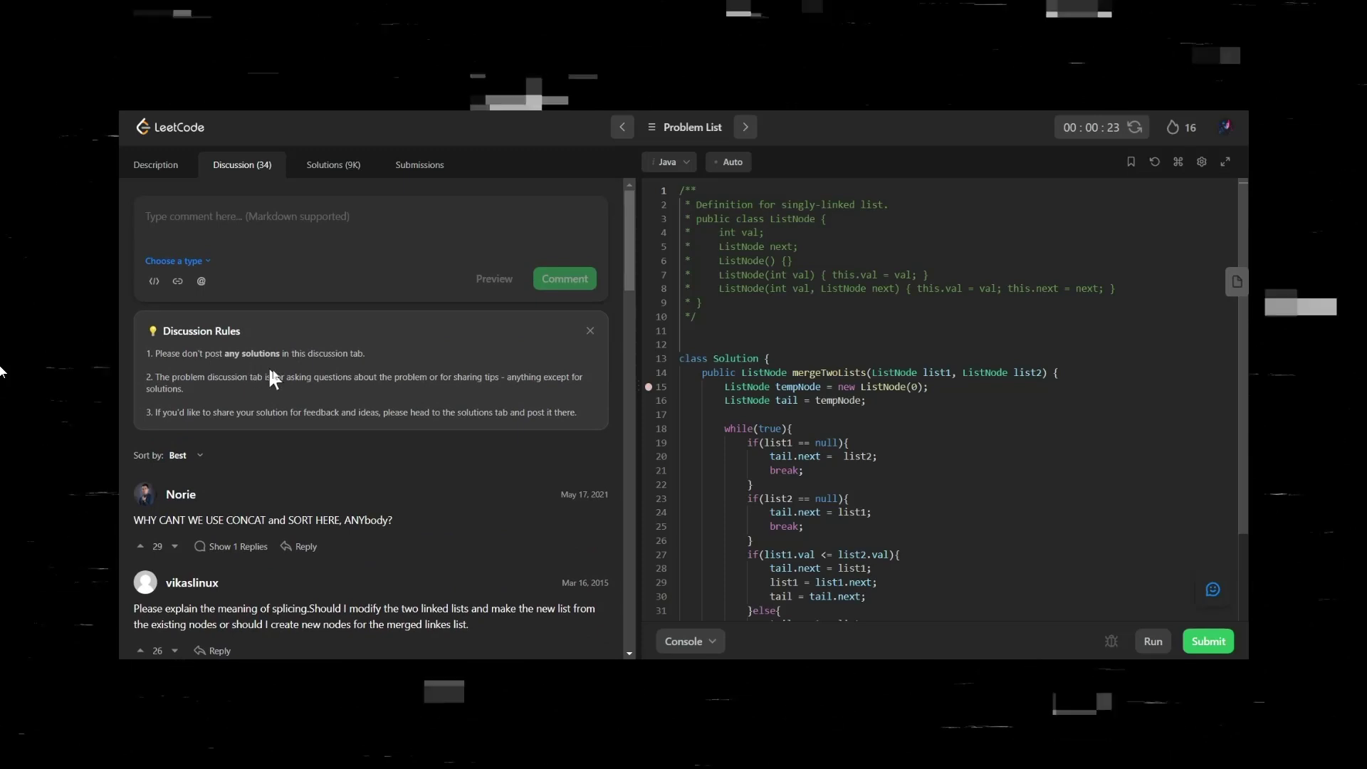
# - Open the community post 'My java code beats 100% submissions' from the Solutions list
pyautogui.click(313, 169)
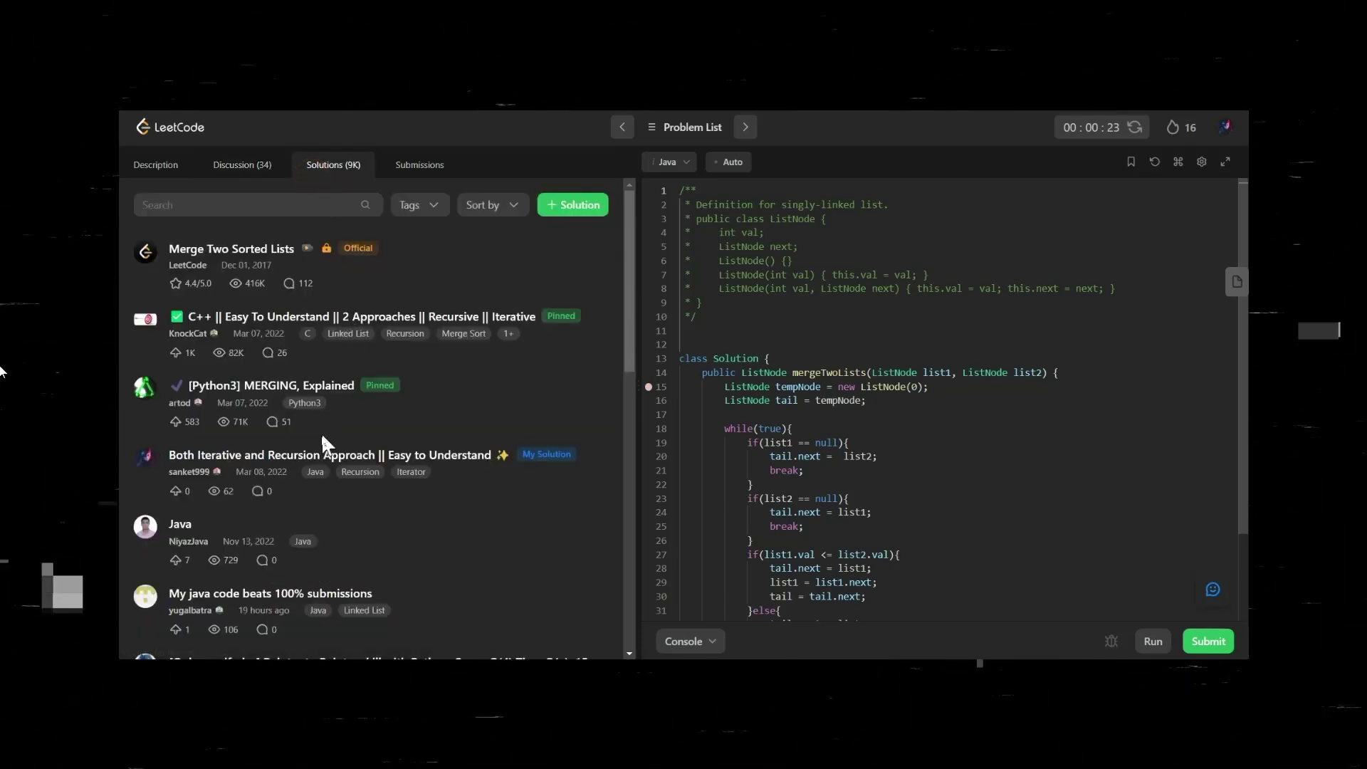
pyautogui.scroll(-2, 296, 513)
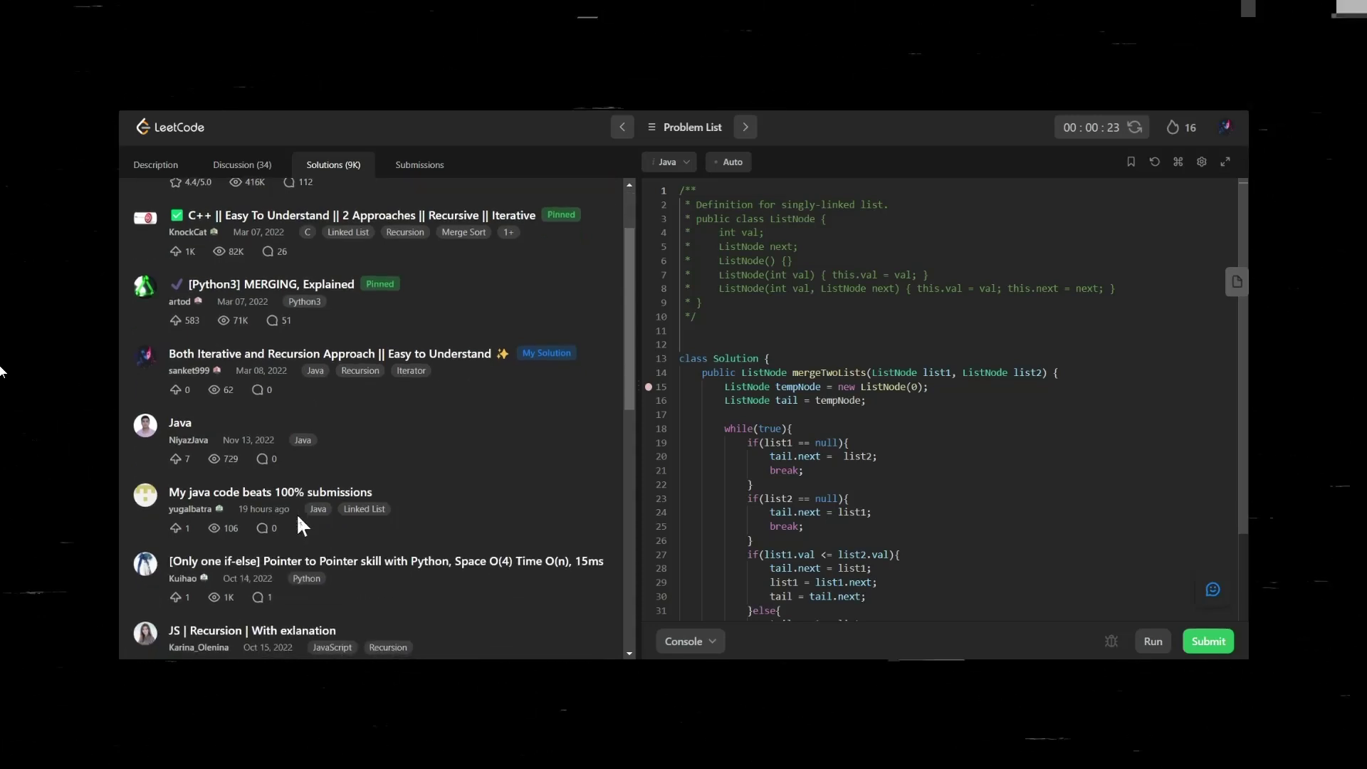
pyautogui.scroll(-2, 296, 513)
pyautogui.scroll(-2, 297, 517)
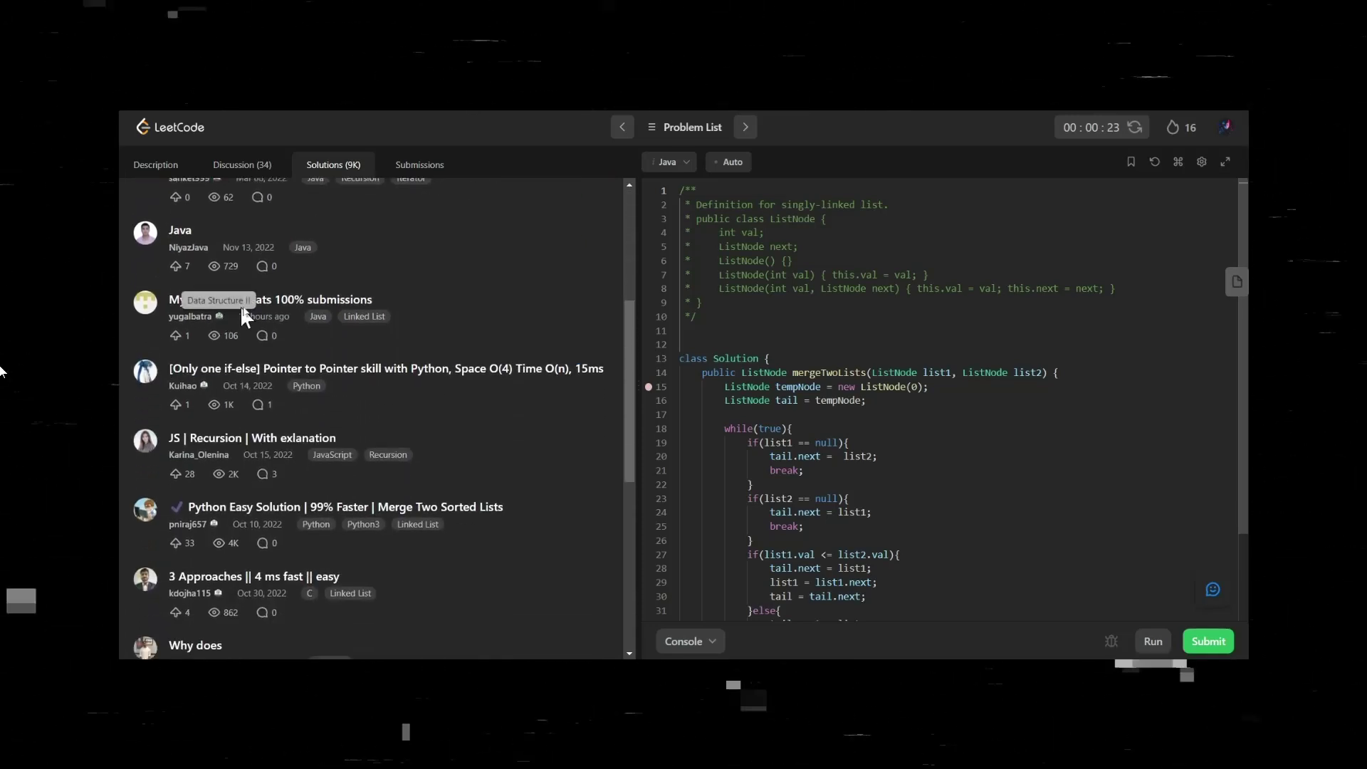
pyautogui.click(268, 303)
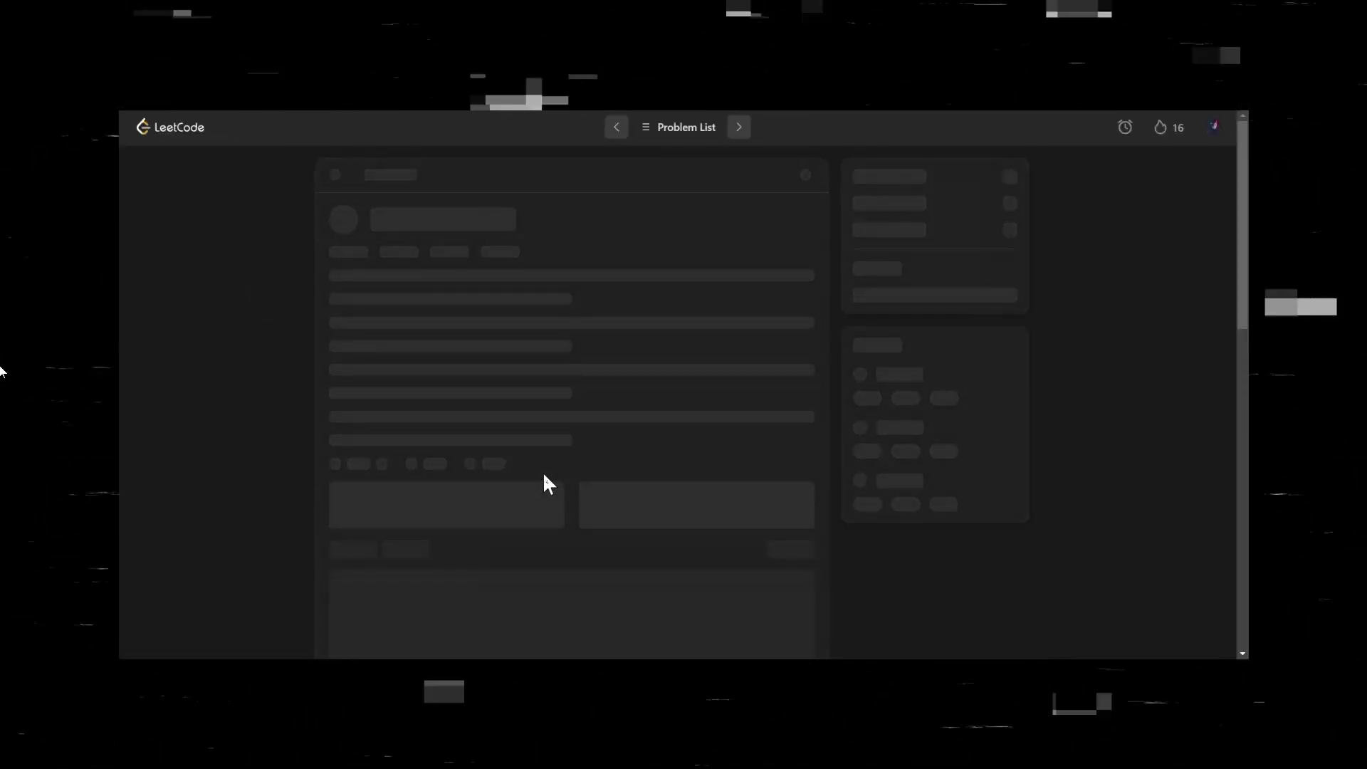
pyautogui.scroll(-3, 542, 471)
pyautogui.scroll(-1, 543, 479)
pyautogui.scroll(2, 543, 478)
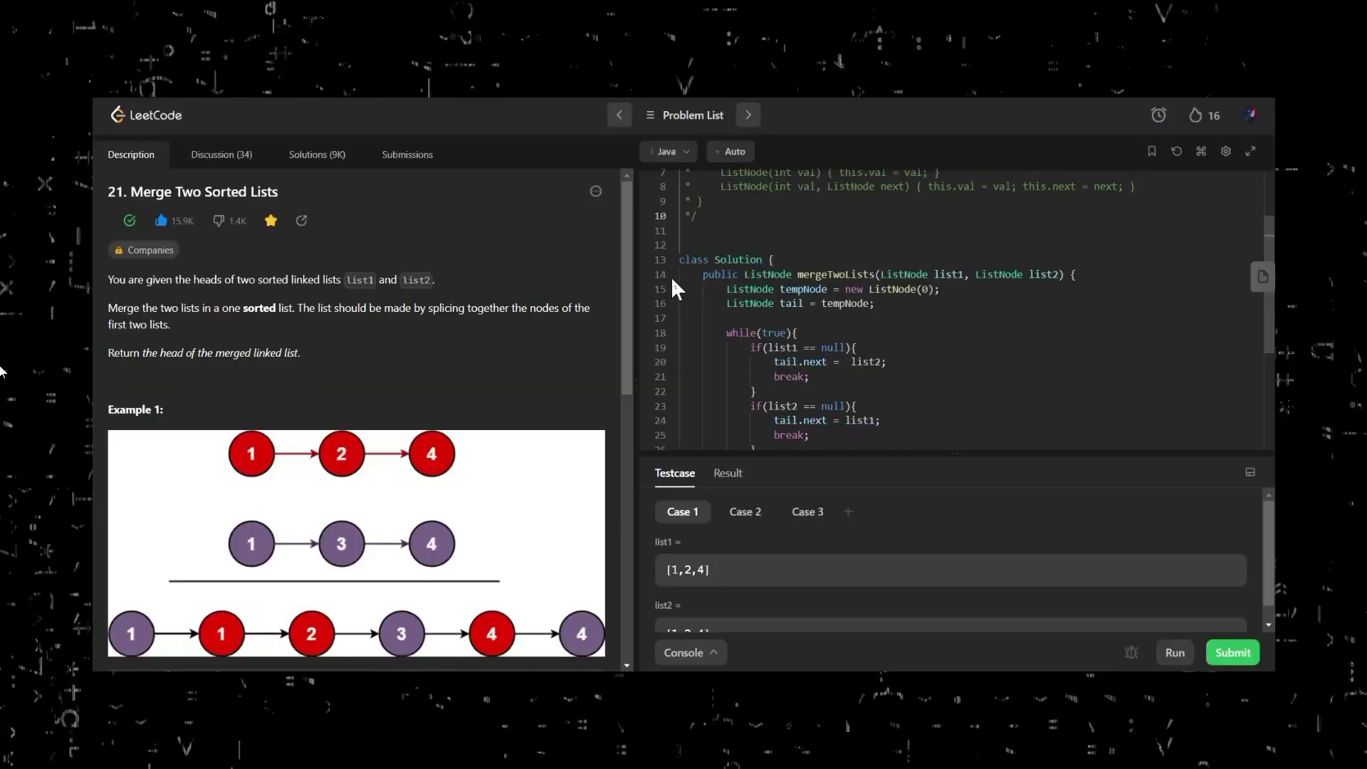
# - Set a breakpoint on line 14, the mergeTwoLists signature
pyautogui.click(663, 275)
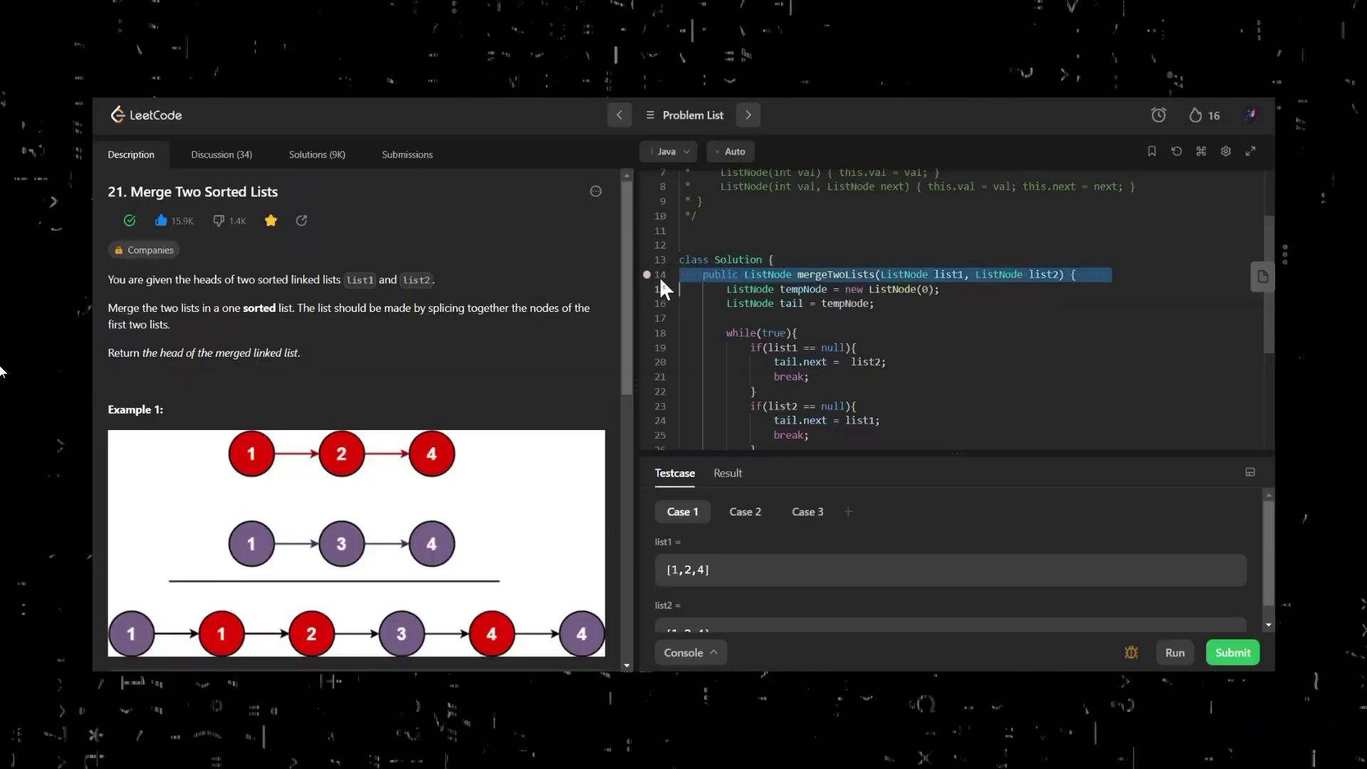
pyautogui.scroll(-1, 723, 322)
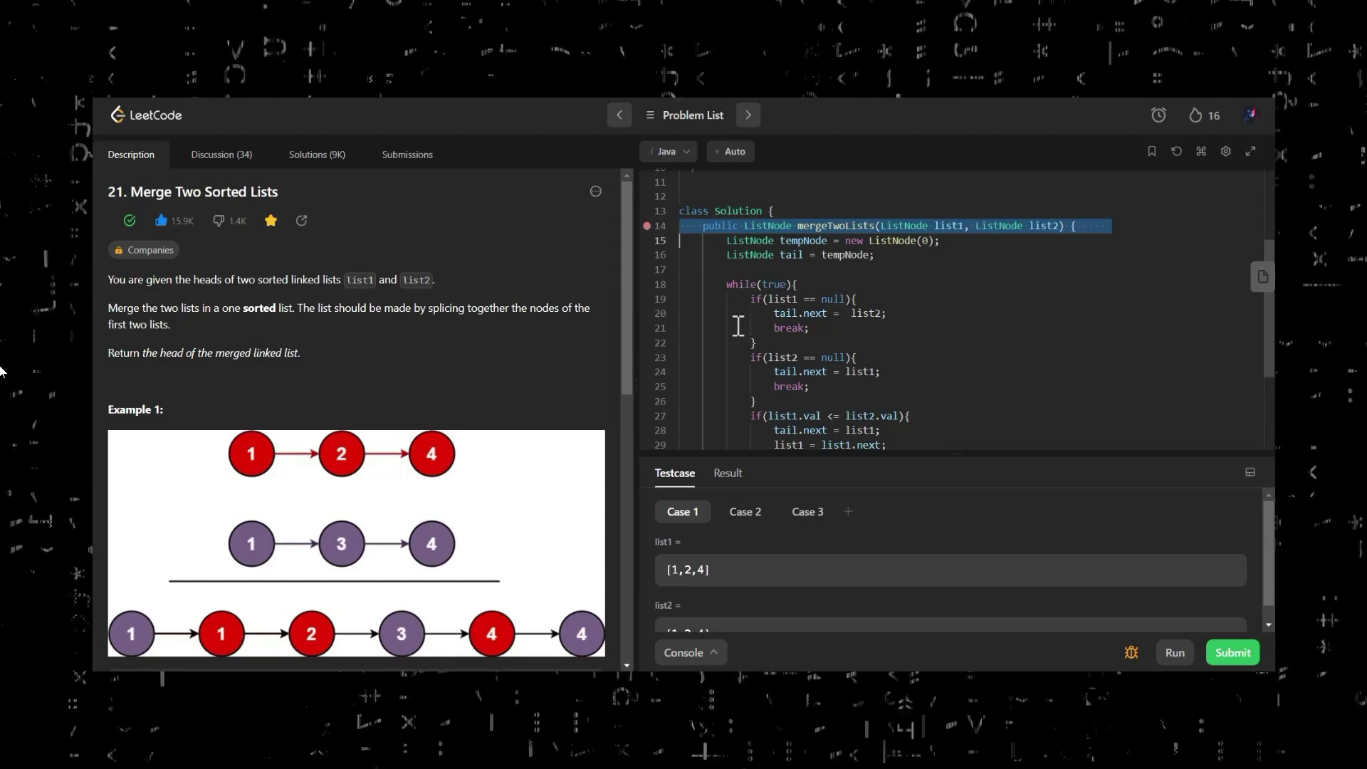
pyautogui.scroll(-1, 736, 326)
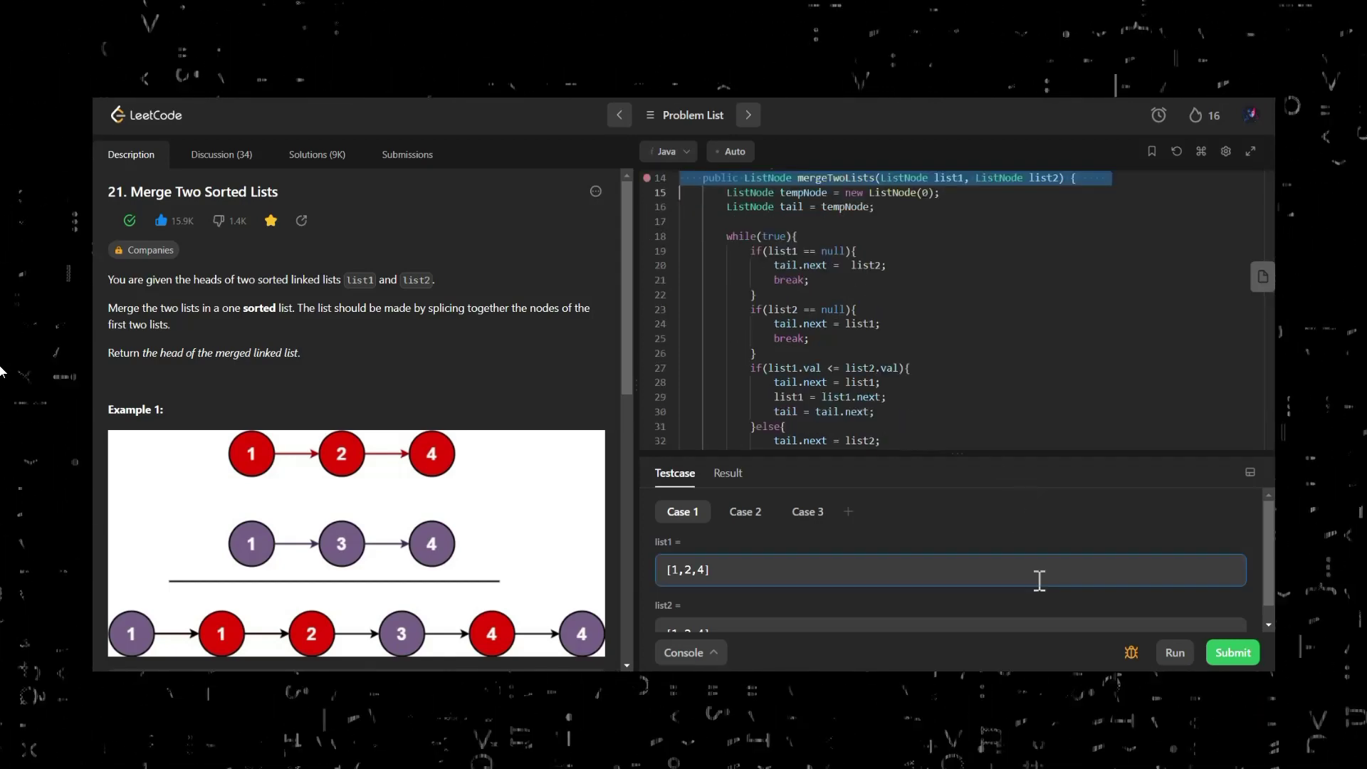
# - Start the Debugger, which brings up the LeetCode Premium subscription prompt
pyautogui.click(1131, 652)
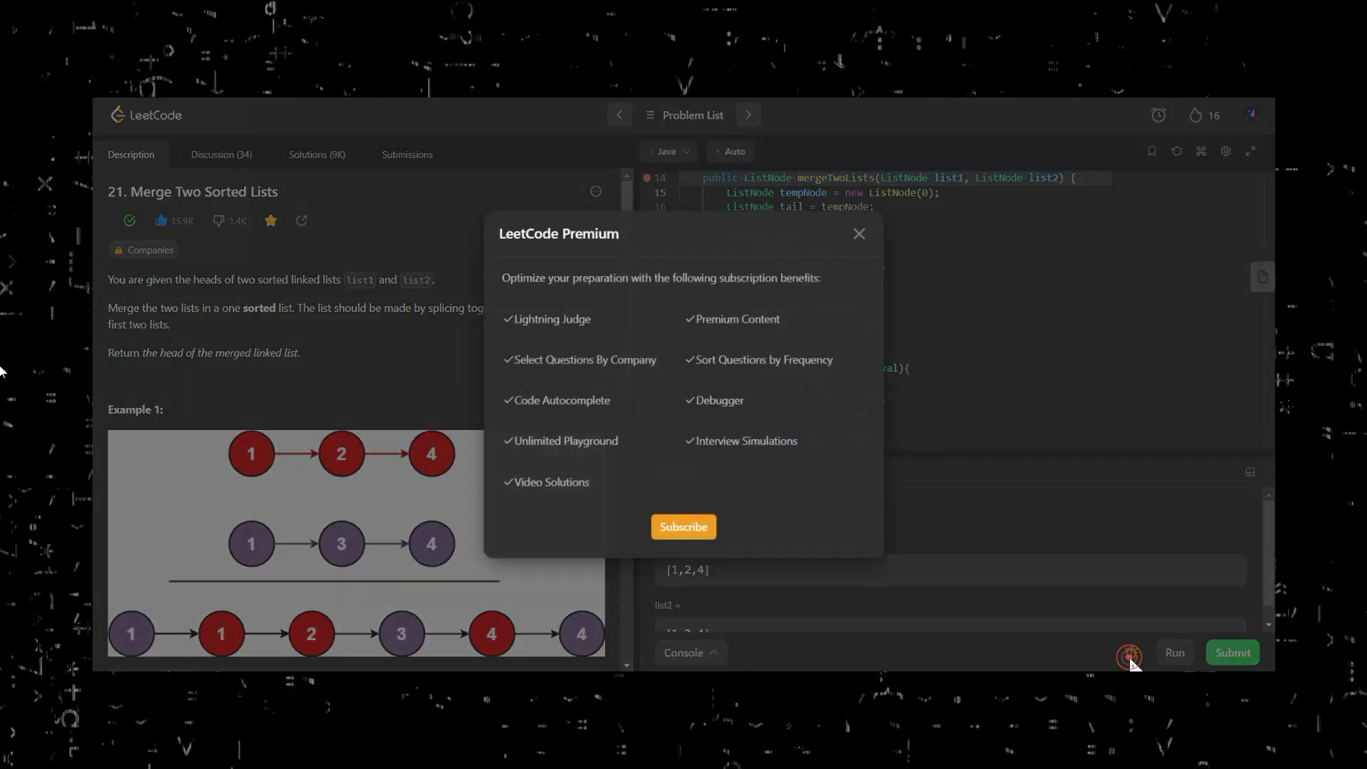